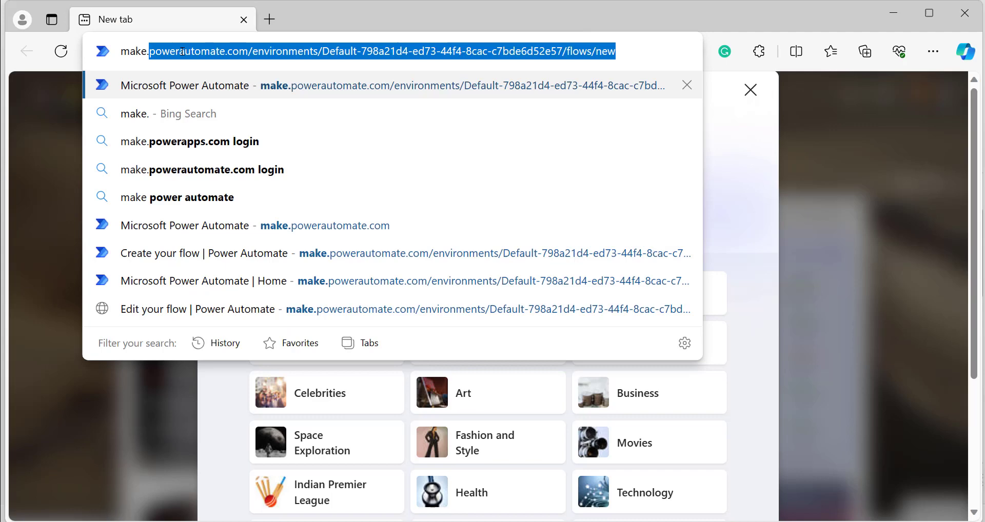
- Open the Power Automate maker site and start building a new instant cloud flow from blank
type("powerautomate.com/environments/Default-798a21d4-ed73-44f4-8cac-c7bde6d52e57...")
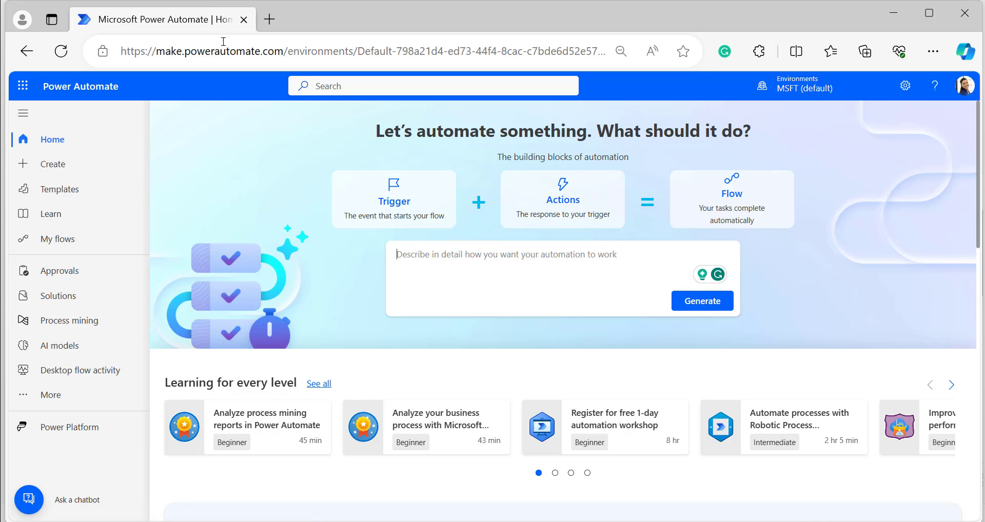
left_click(63, 166)
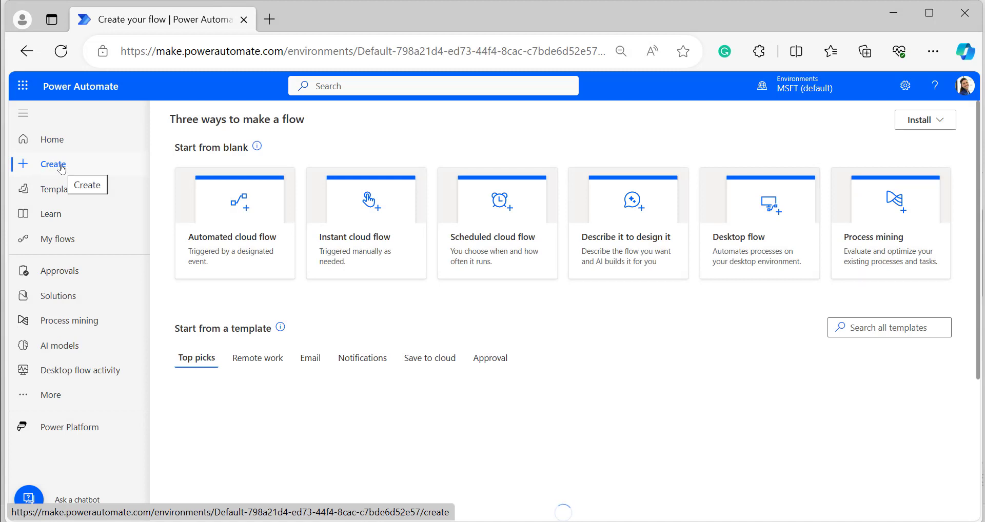
left_click(355, 242)
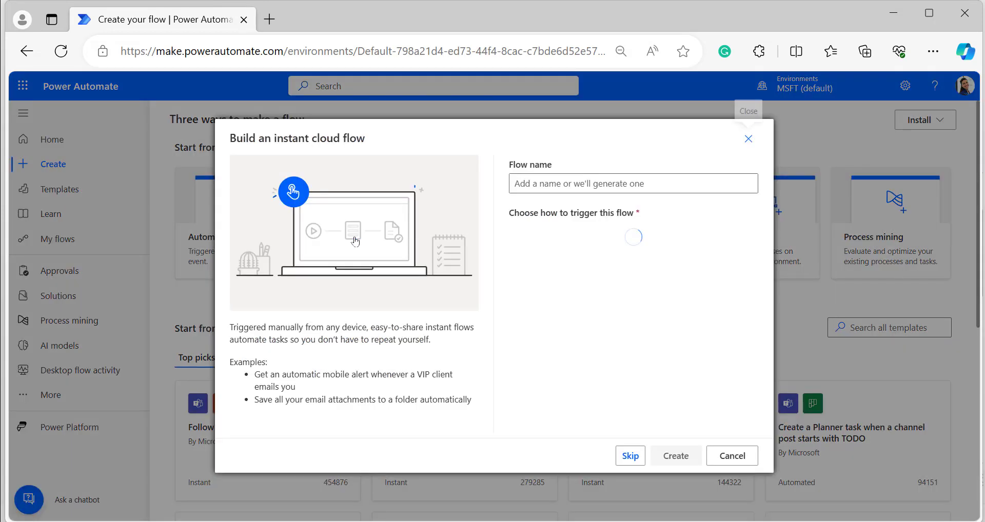
- Create the instant flow named "Power Automate start day and End day" with the "Manually trigger a flow" trigger
left_click(558, 184)
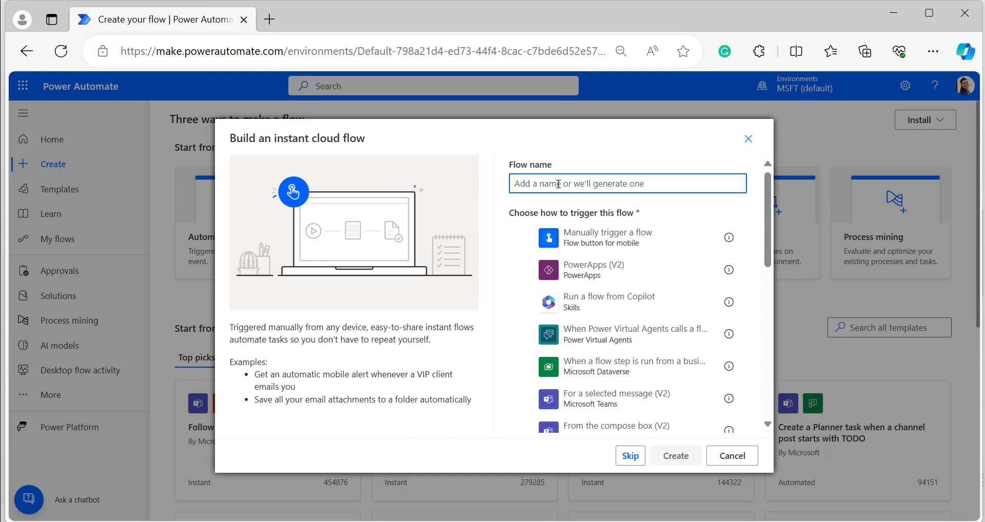
type("Power Automate start day andEnd day")
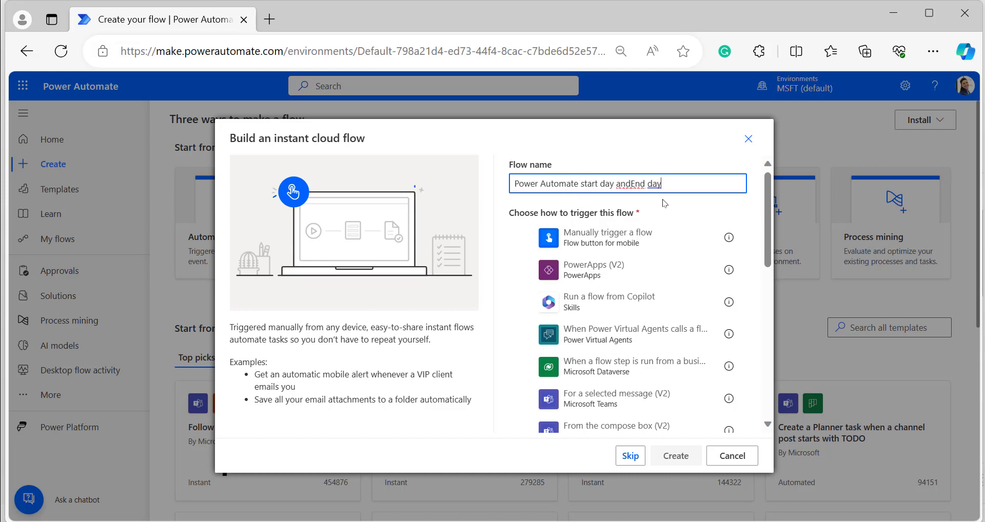
left_click(631, 184)
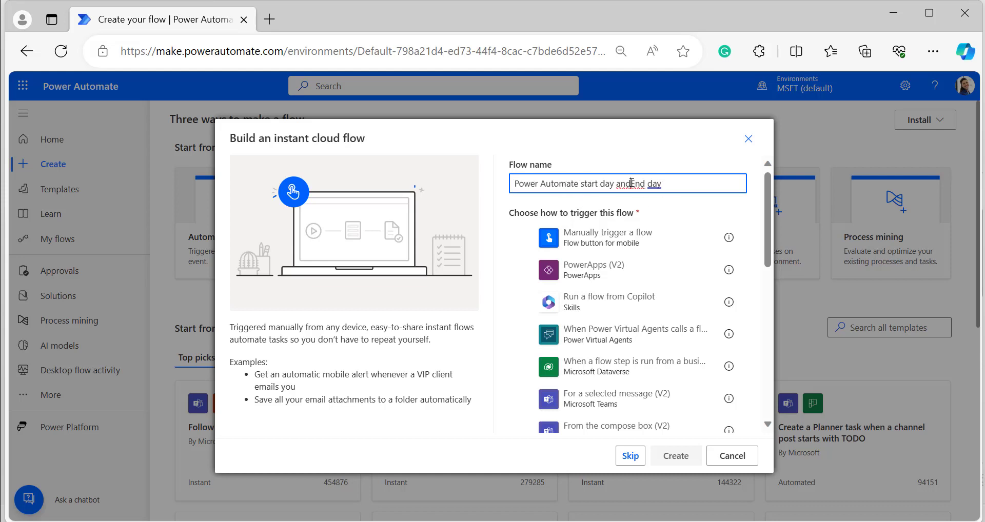
left_click(525, 237)
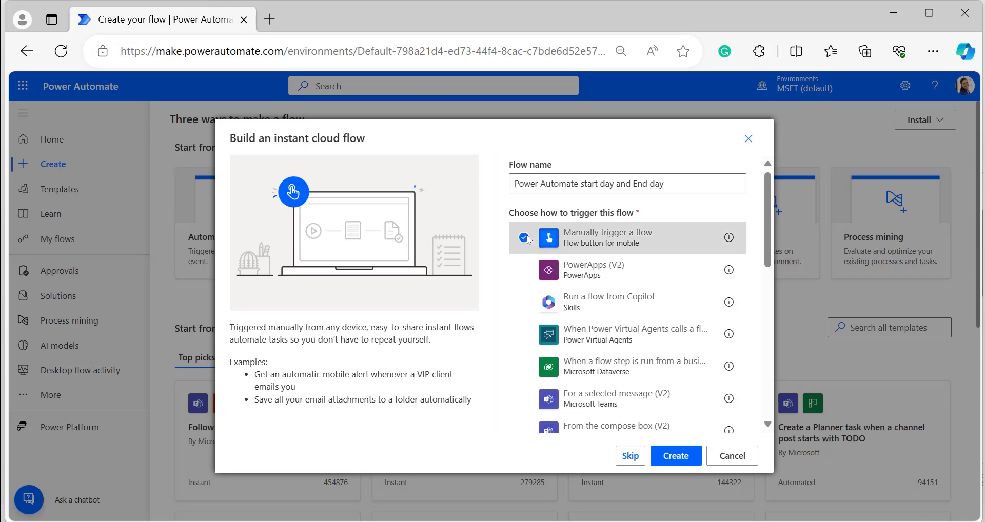
left_click(661, 457)
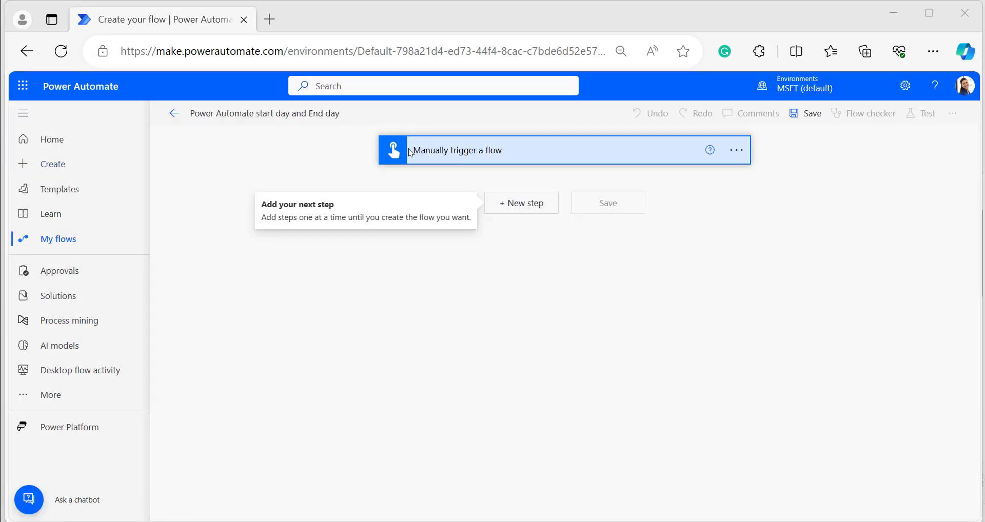
- Add an Initialize variable action after the trigger, with the name "Start day" and the type String
left_click(516, 207)
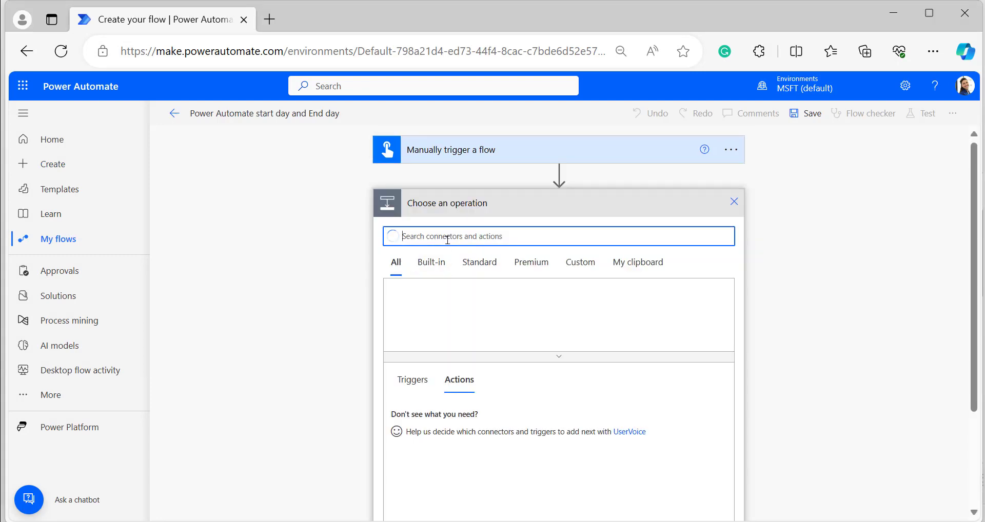
type("initial")
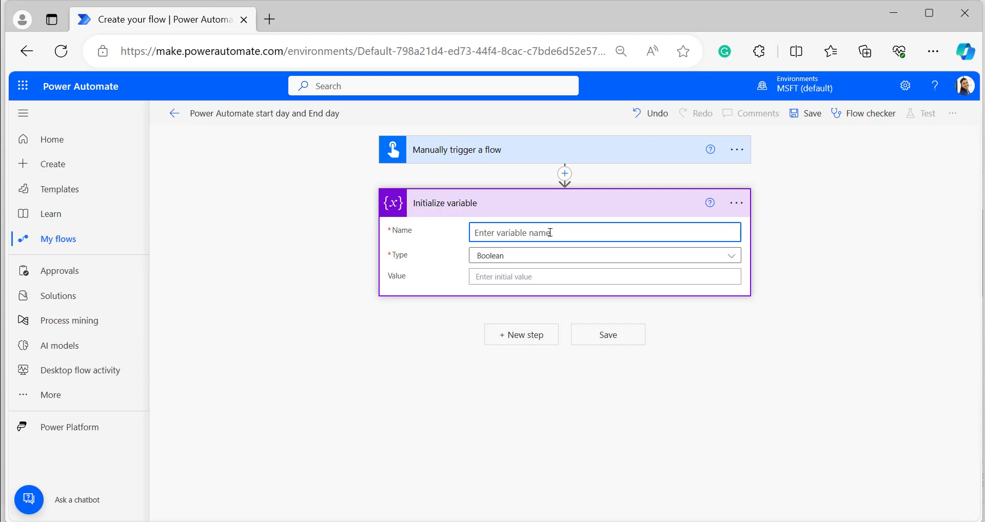
type("Start day")
key("Tab")
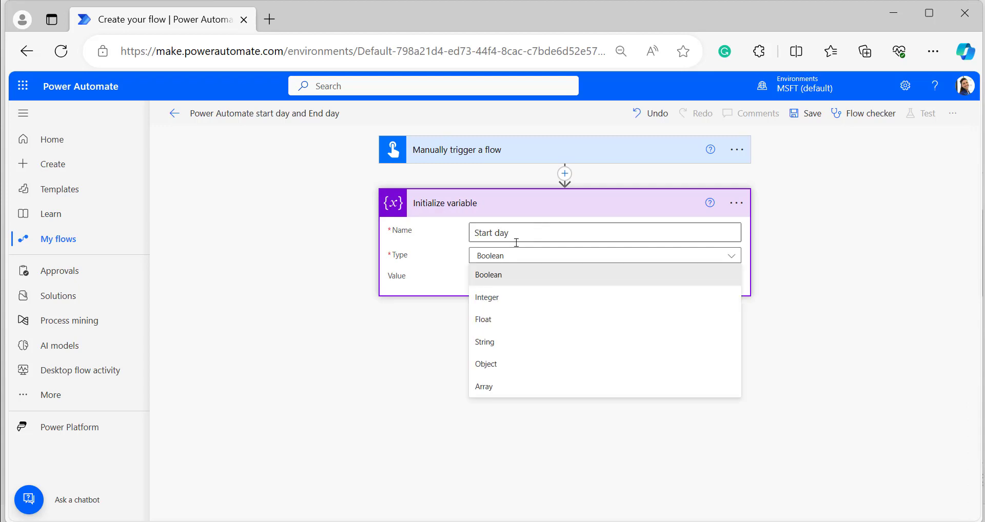
left_click(484, 342)
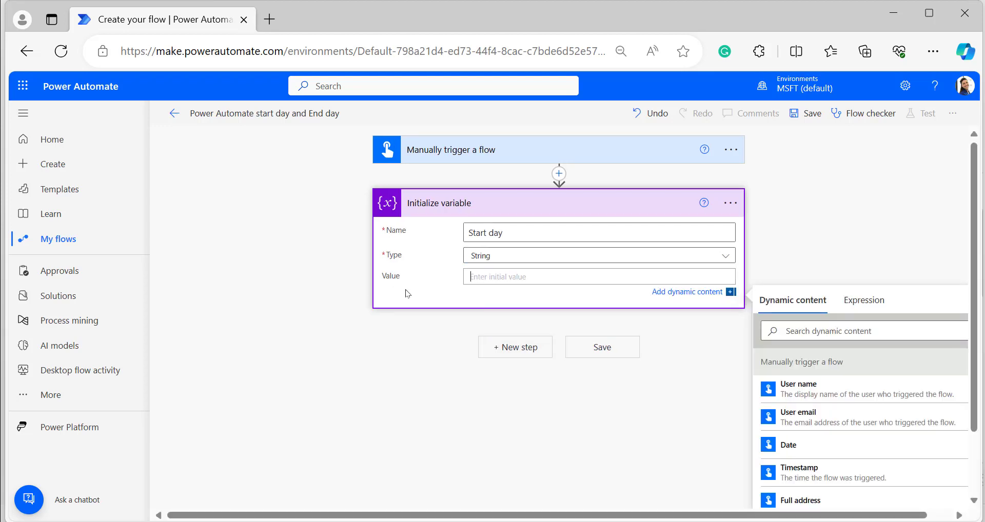
- Set the Start day variable's value to the expression startOfMonth(utcNow(),'dd-MM-yyyy')
left_click(527, 273)
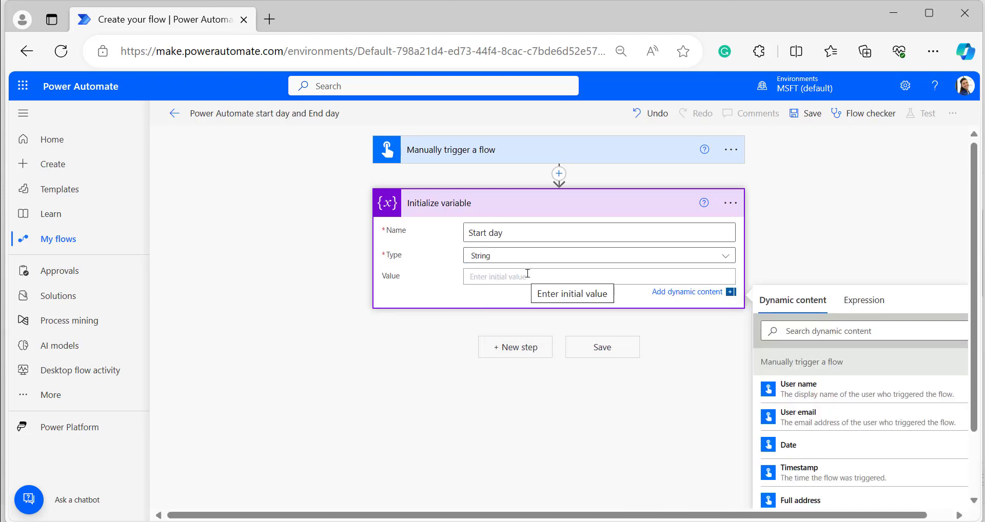
left_click(842, 335)
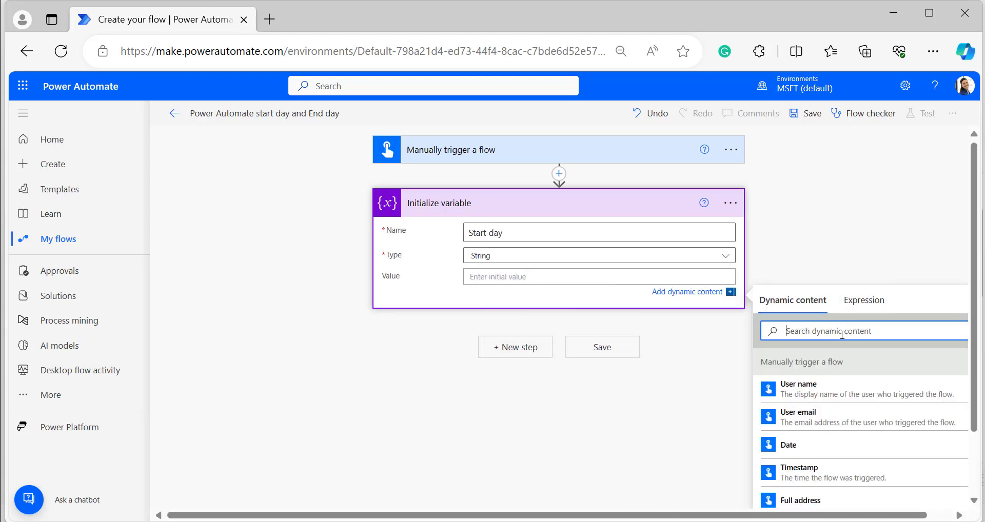
left_click(860, 310)
type("start")
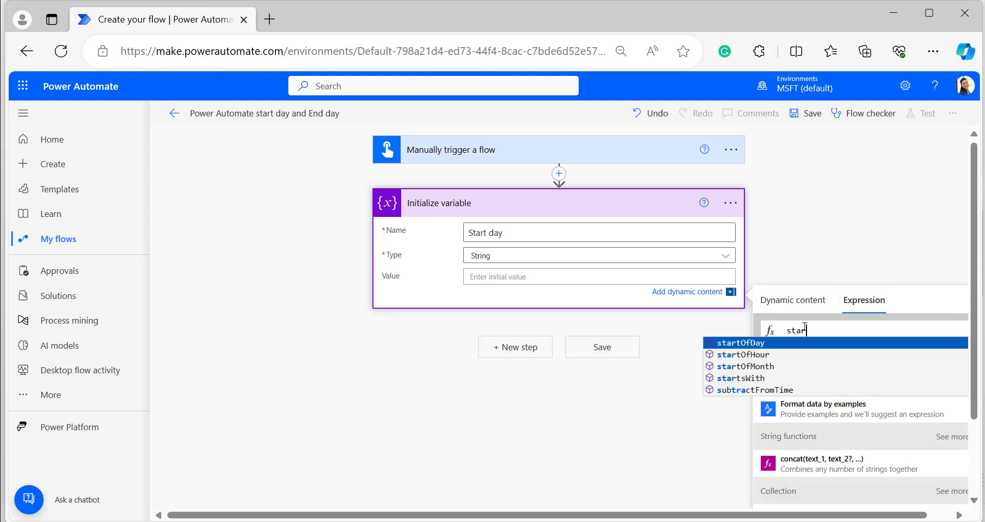
key("Down")
key("Down")
key("Return")
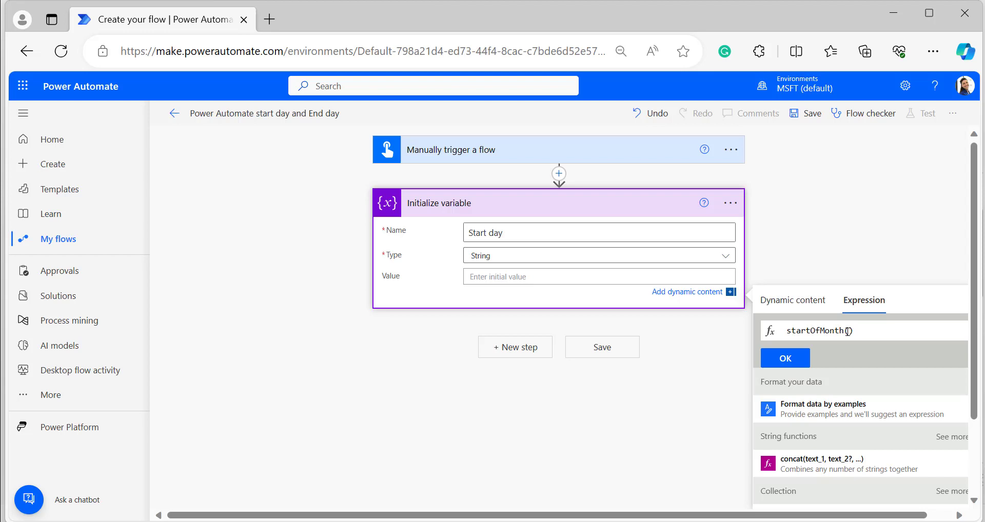
type("ut")
key("Return")
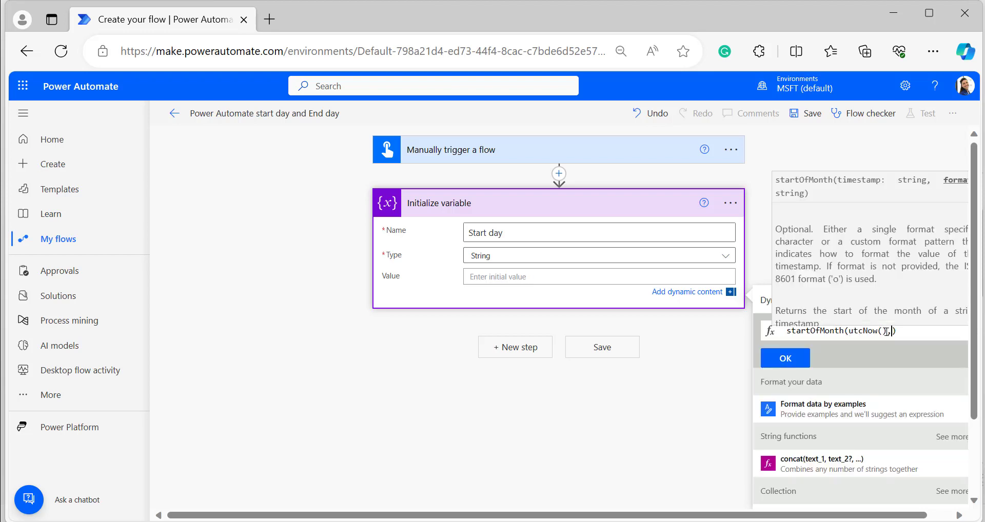
type(",'")
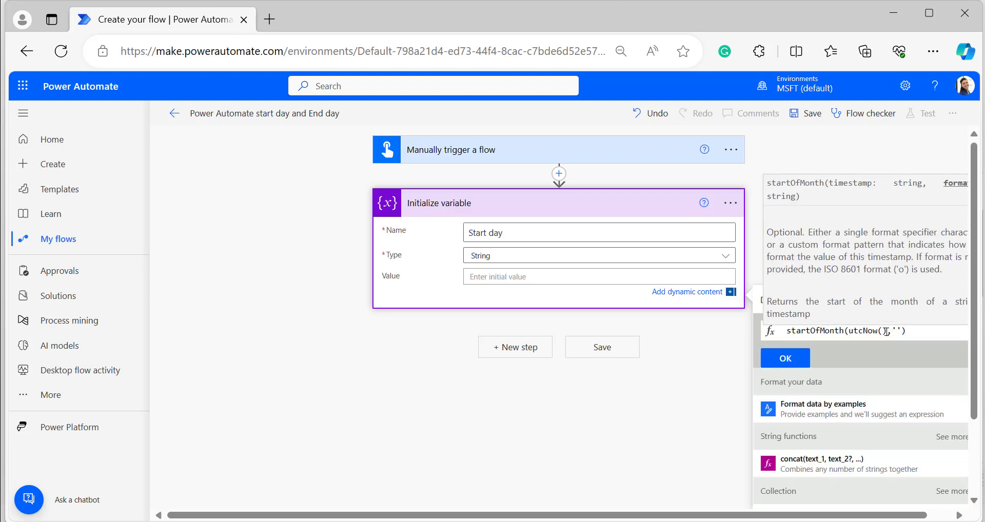
type("dd-MM-yyyy")
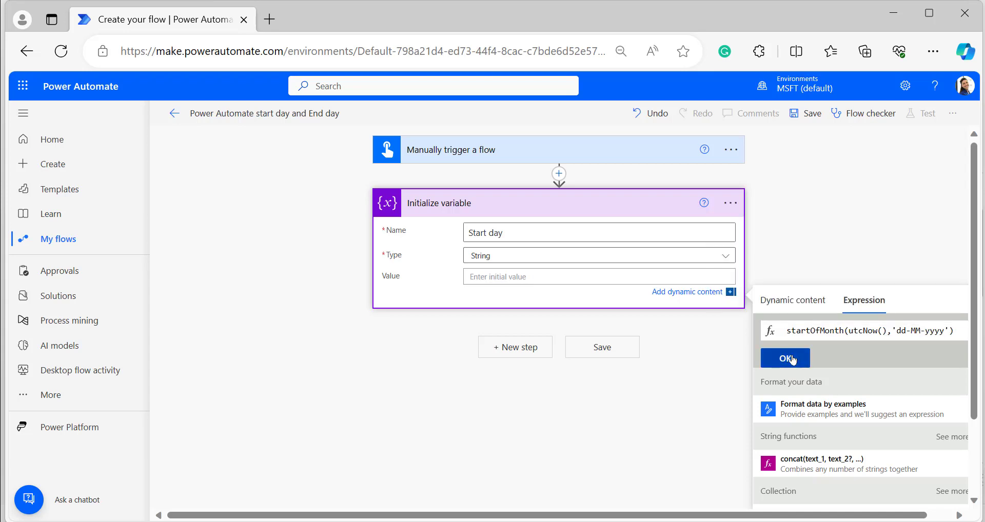
left_click(784, 358)
- Add a Compose action after the variable and use the Start day variable as its input
left_click(515, 347)
type("c")
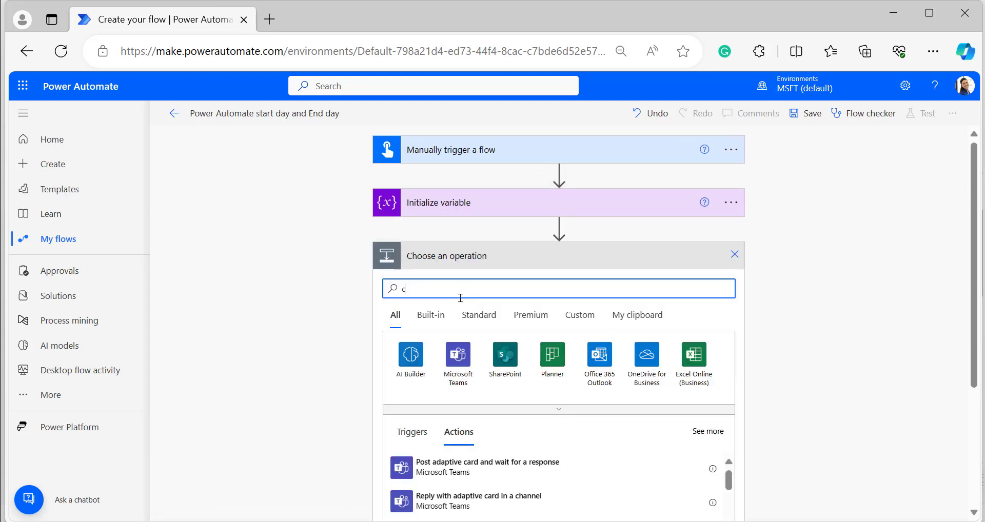
type("ompose")
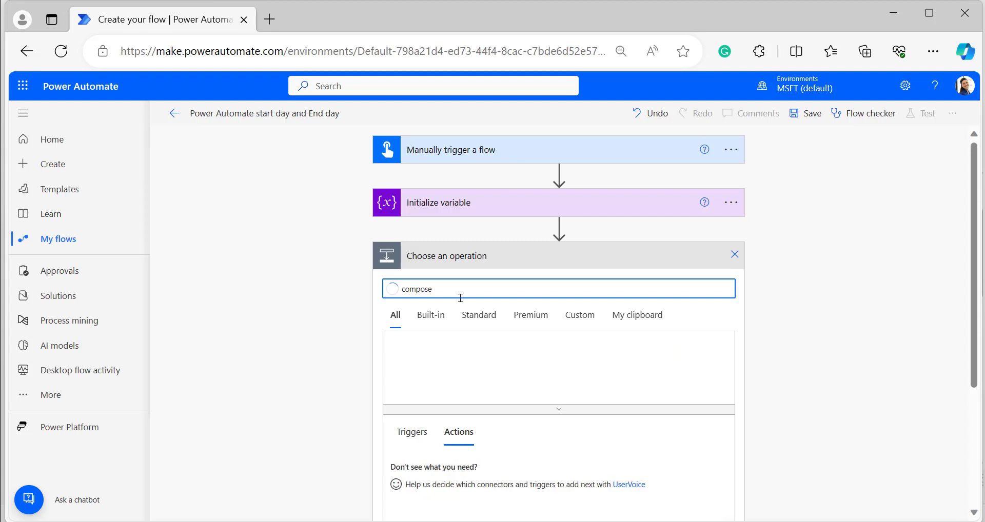
left_click(426, 459)
left_click(486, 284)
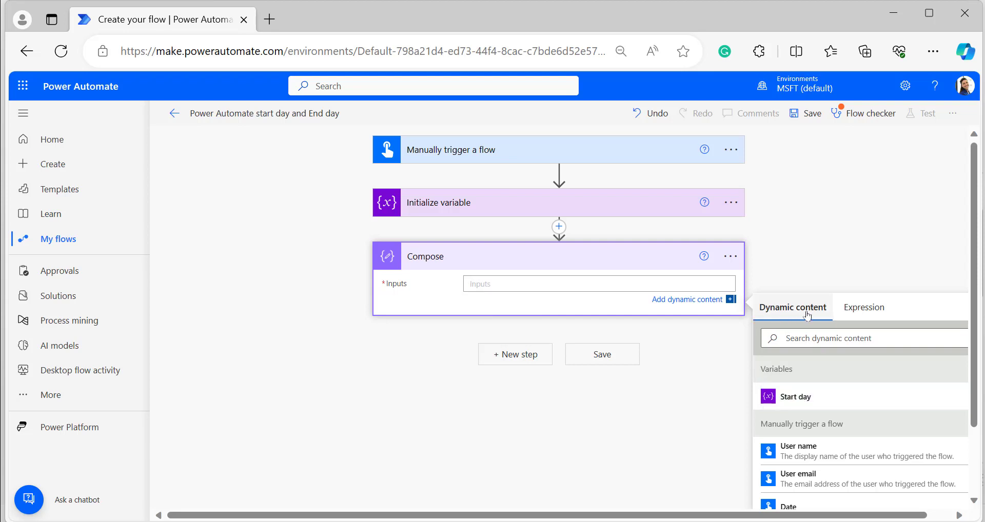
left_click(800, 397)
left_click(822, 161)
- Save the flow and run it as a manual test
left_click(809, 114)
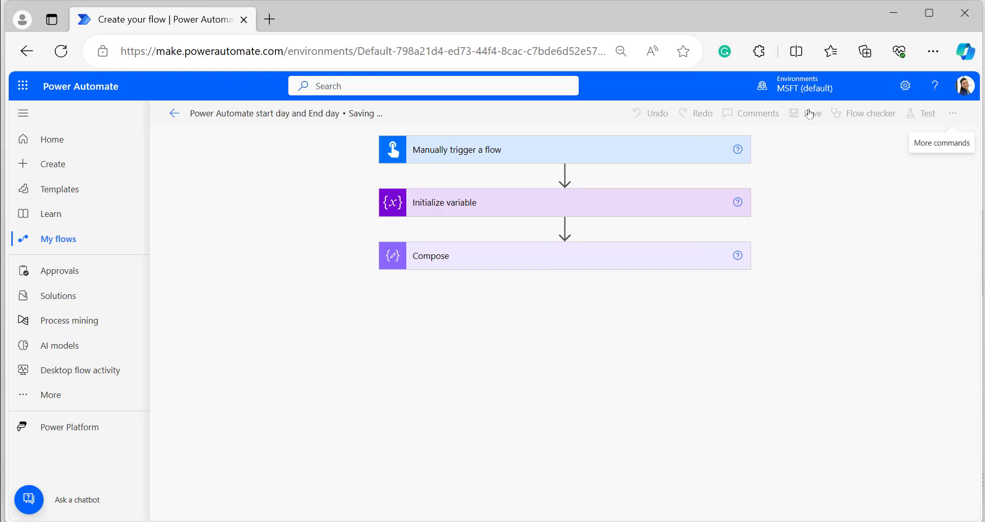
left_click(920, 113)
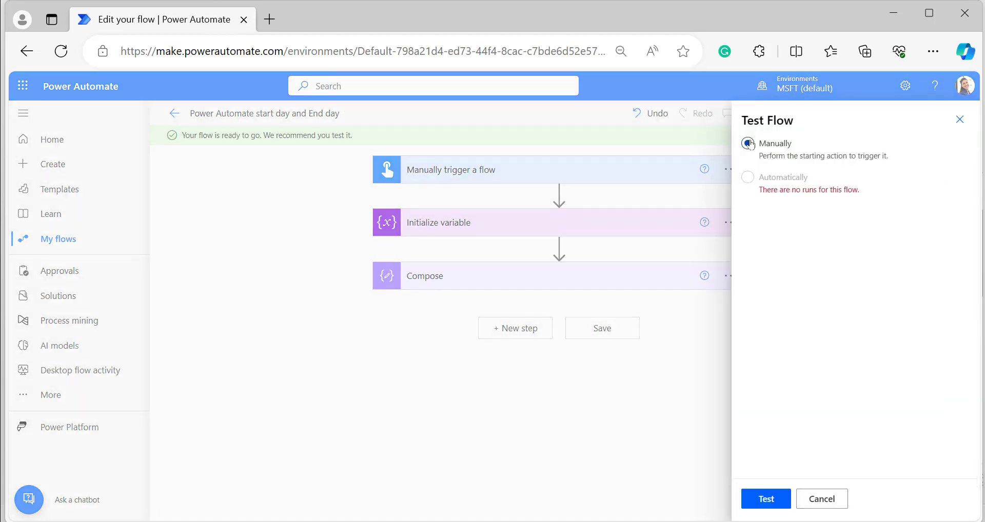
left_click(765, 498)
left_click(805, 500)
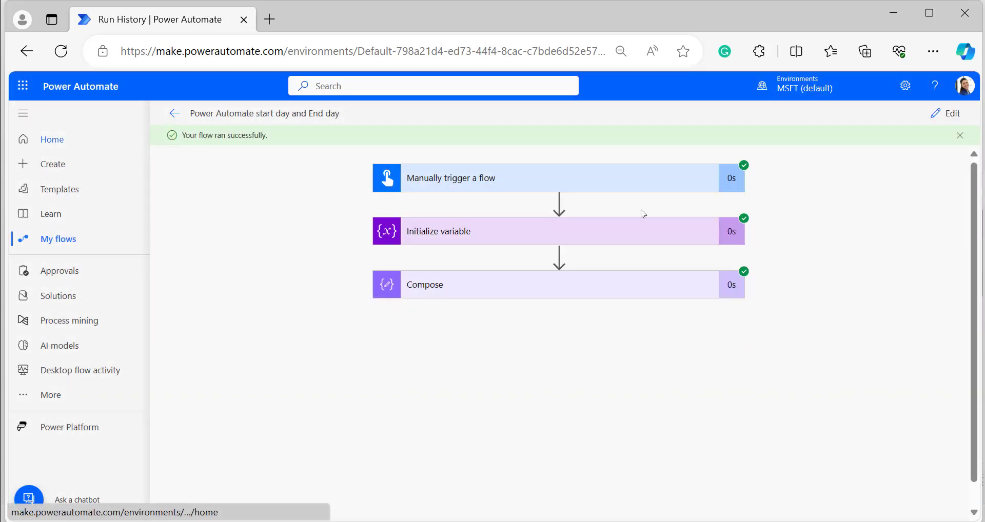
- Examine the inputs and outputs of the Compose action in the flow run
left_click(562, 283)
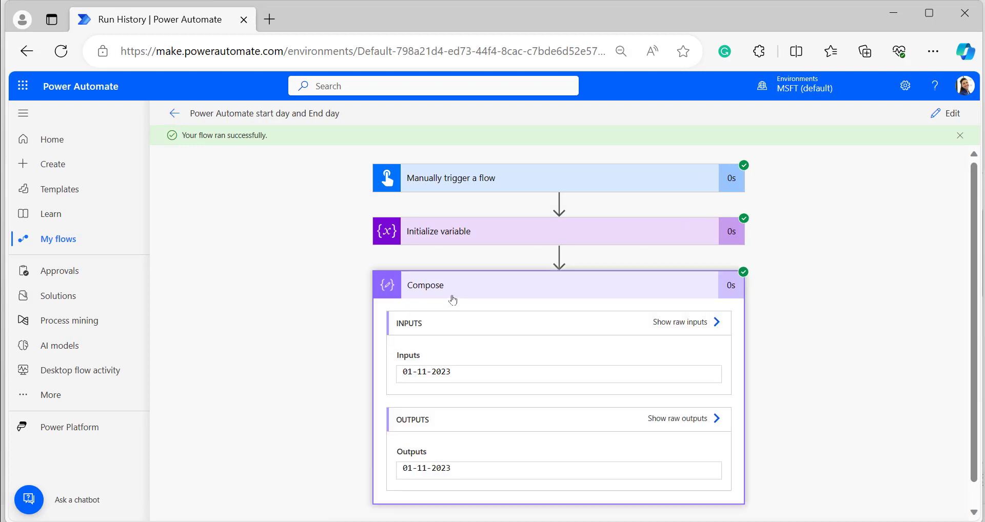
scroll(602, 315, "down", 1)
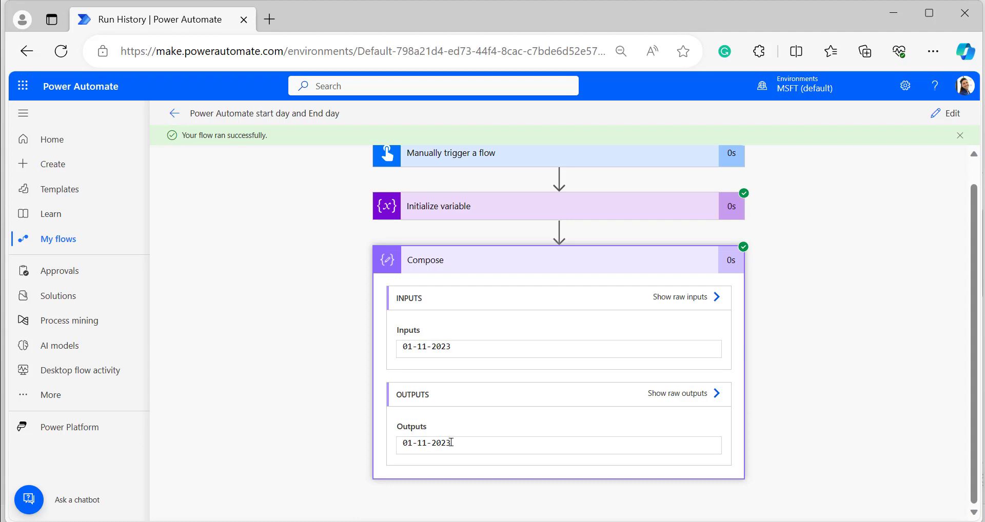
left_click(559, 262)
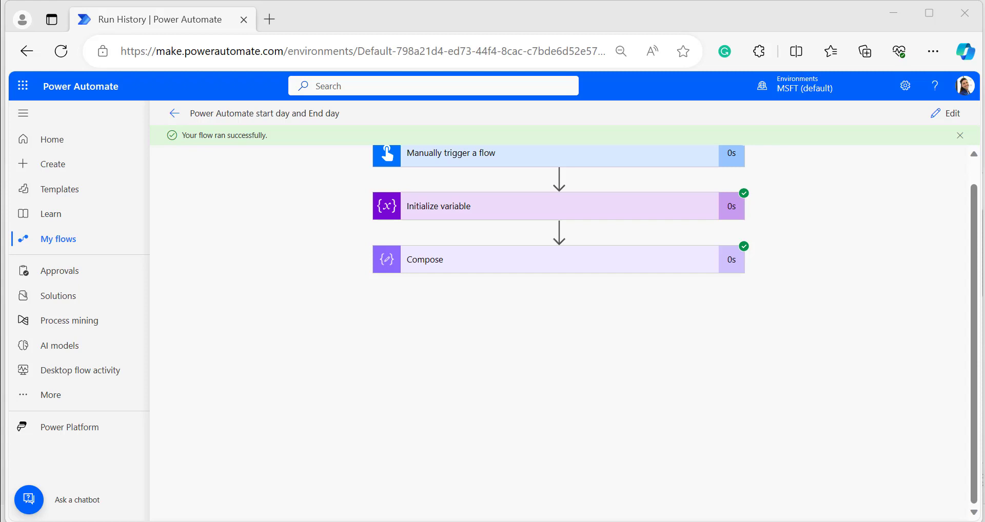
- Return to editing the flow and rename the initialized variable to "Endday"
left_click(952, 113)
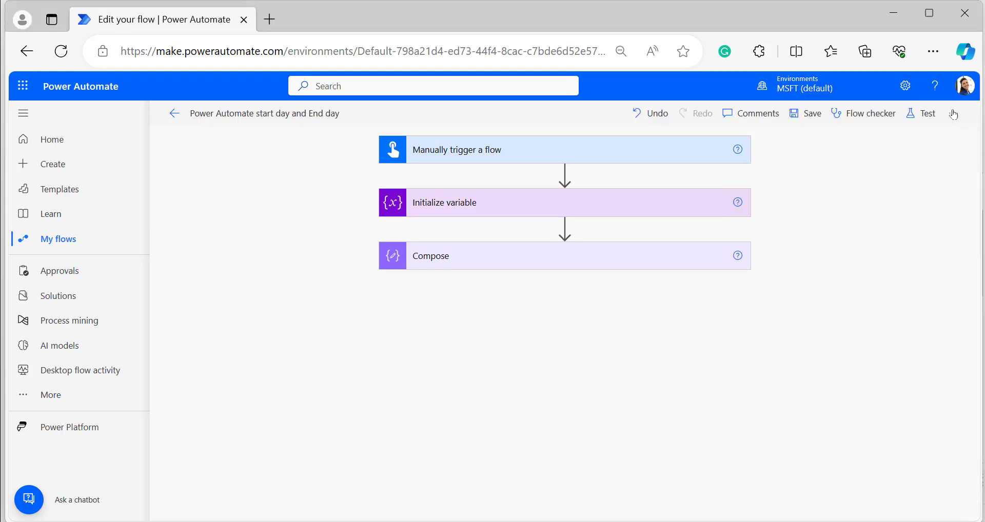
left_click(520, 207)
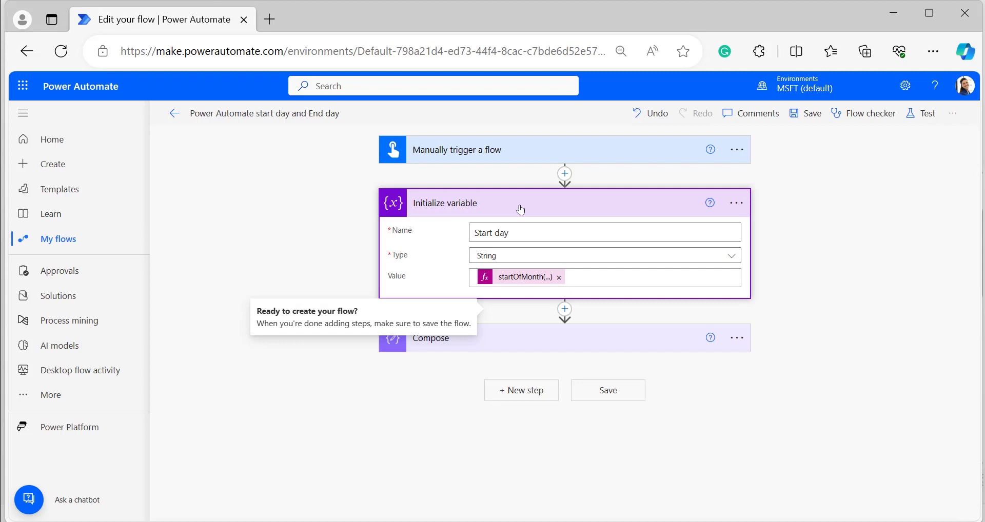
left_click(491, 229)
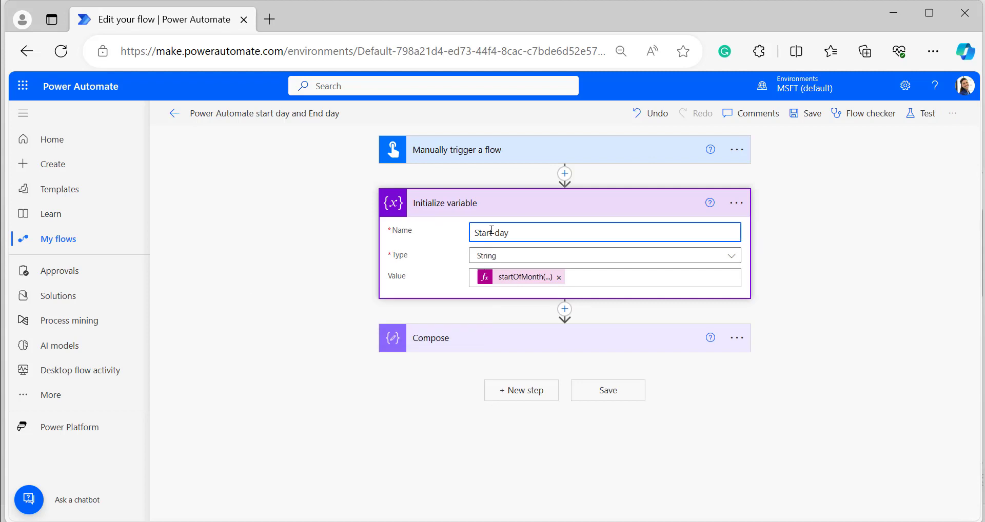
double_click(491, 233)
type("End")
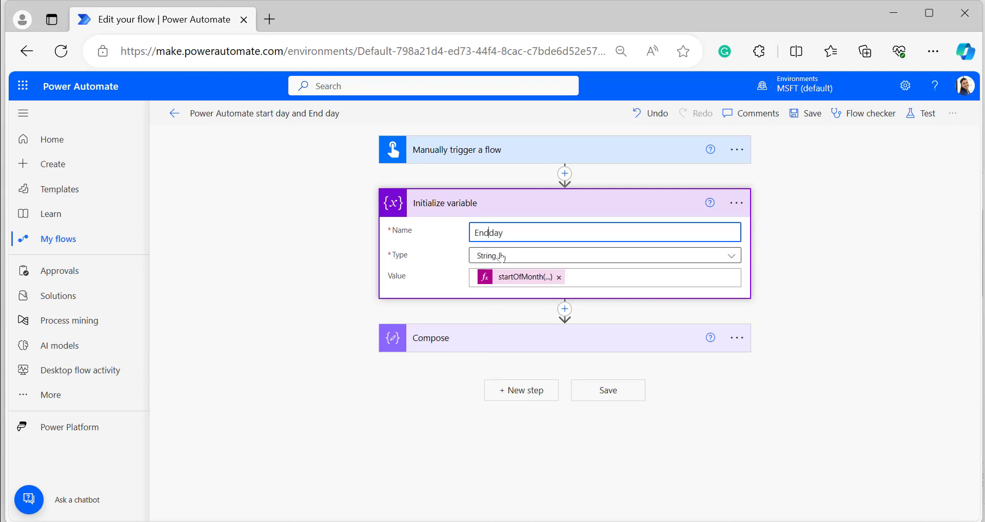
- Remove the startOfMonth expression from the Endday variable's value and begin a new expression with the subtractFromTime function
left_click(562, 277)
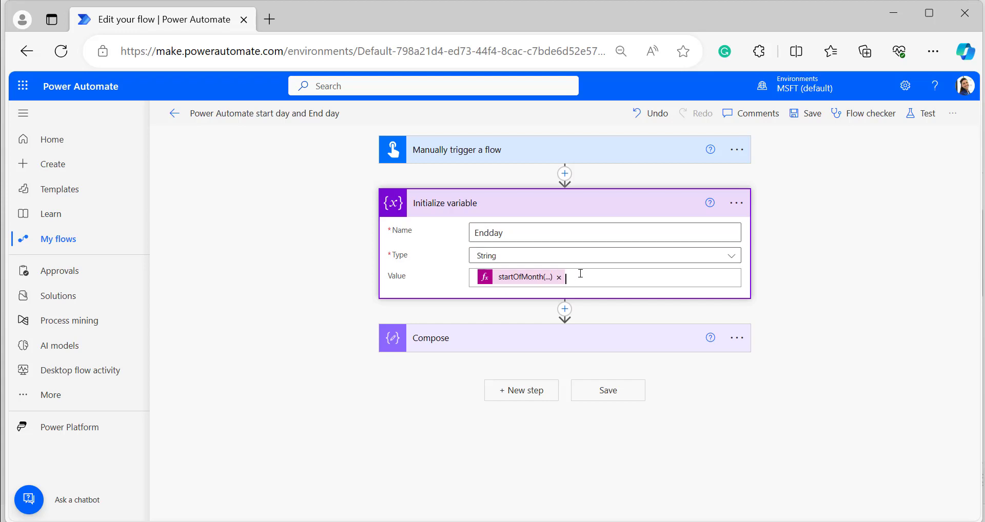
left_click(553, 276)
left_click(864, 300)
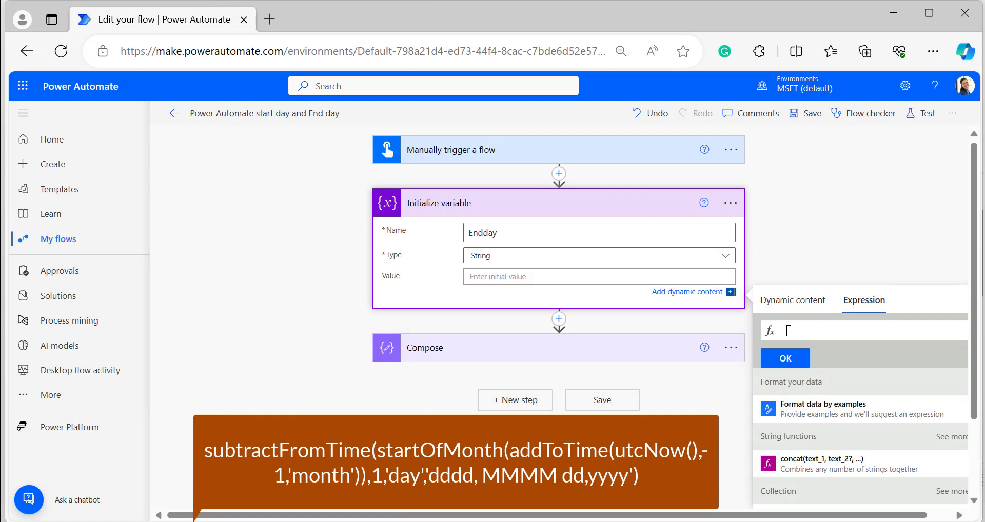
type("sub")
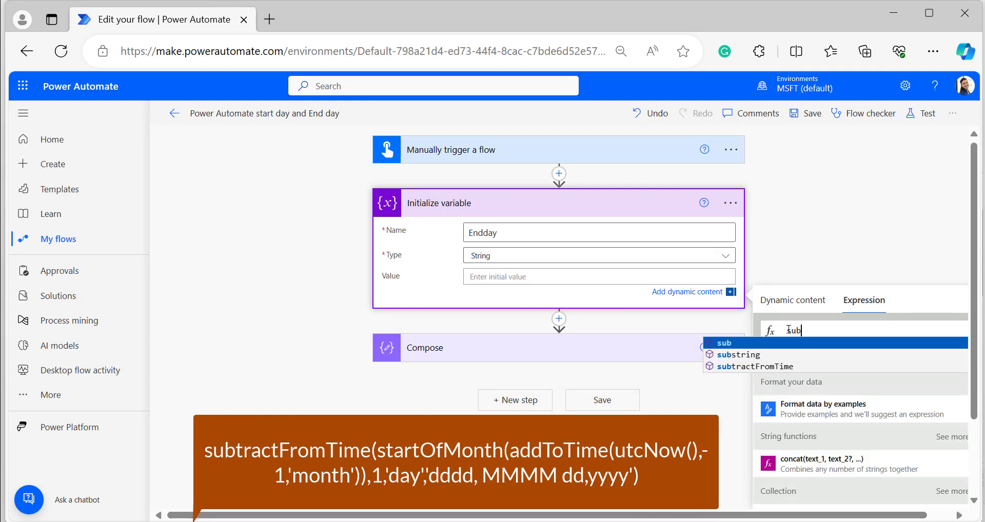
key("Down")
key("Down")
key("Return")
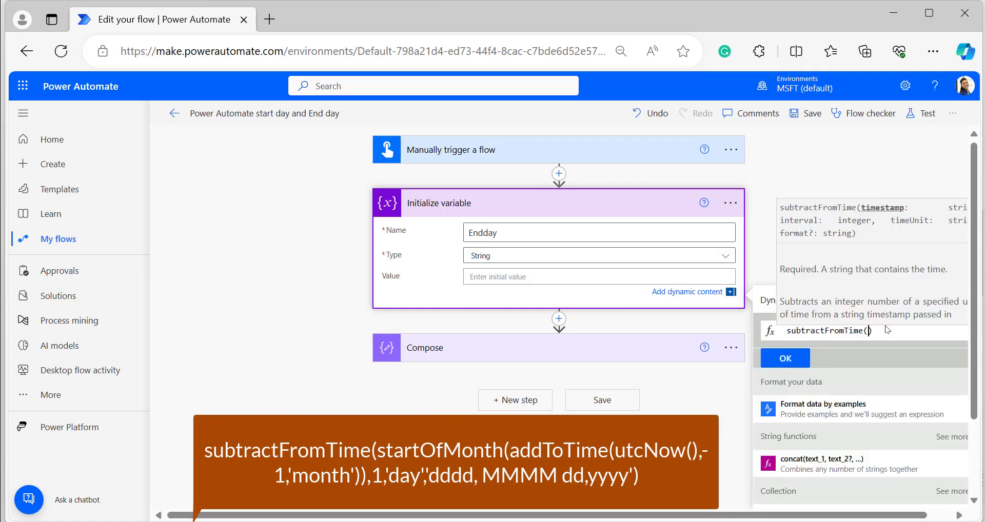
- Nest startOfMonth and addToTime inside subtractFromTime, with utcNow() as the innermost timestamp
type("st")
key("Down")
key("Down")
key("Return")
type("add")
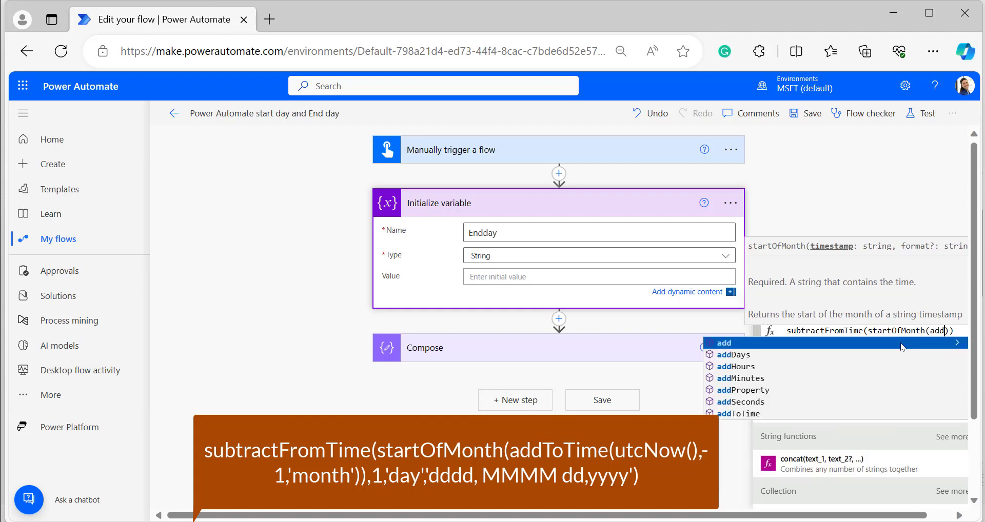
key("Down")
key("Down")
key("Down")
key("Down")
key("Down")
key("Down")
key("Return")
type("utcNow()")
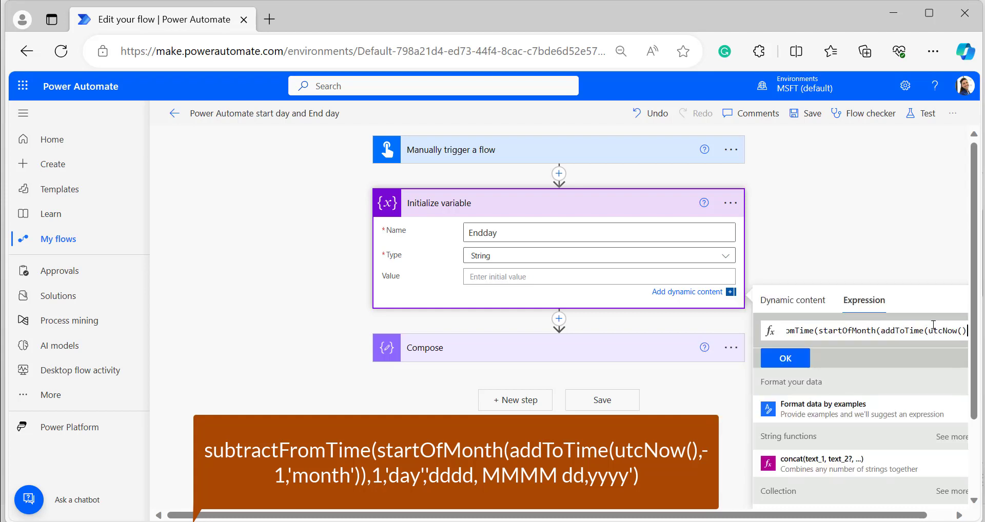
- Complete the addToTime arguments with an interval of 1 and the unit 'month', and close the startOfMonth function
type(",1,M")
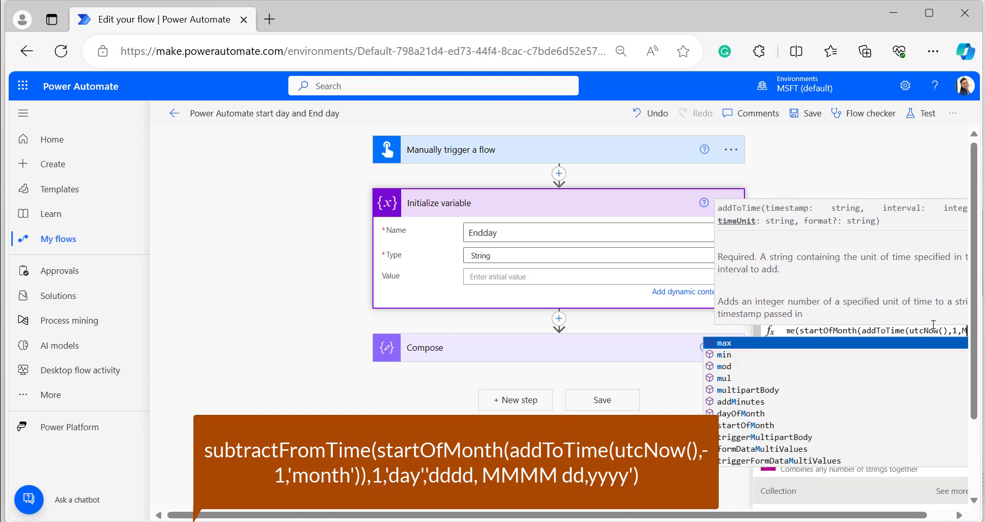
key("BackSpace")
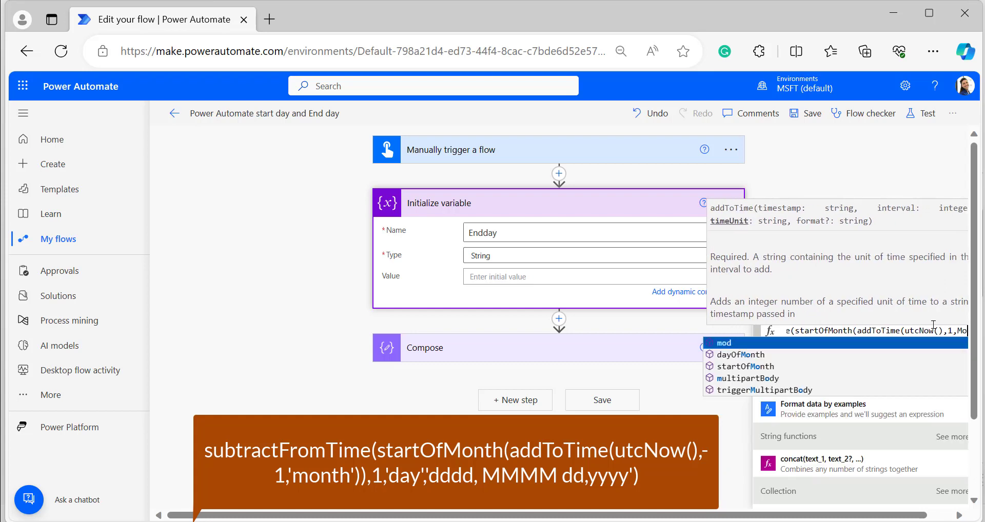
left_click(957, 330)
type("'")
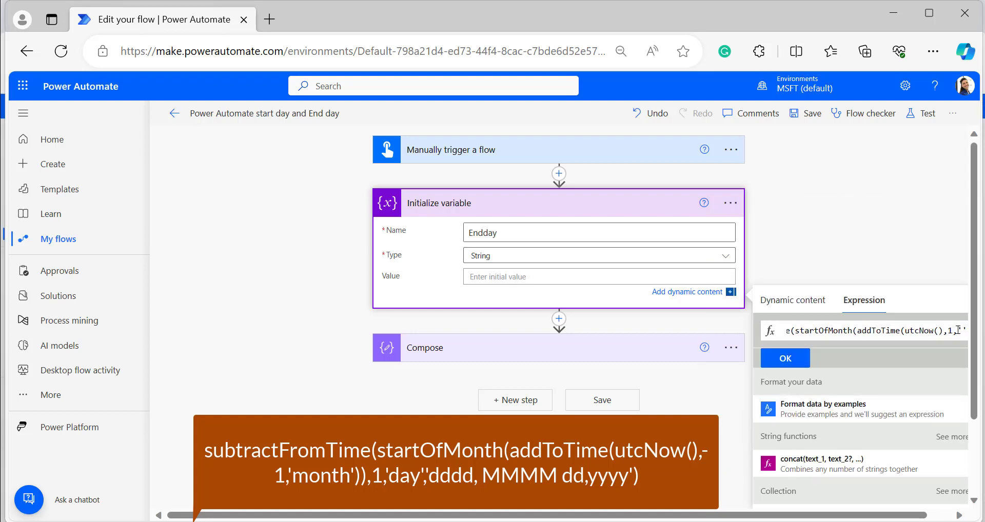
type("month'))")
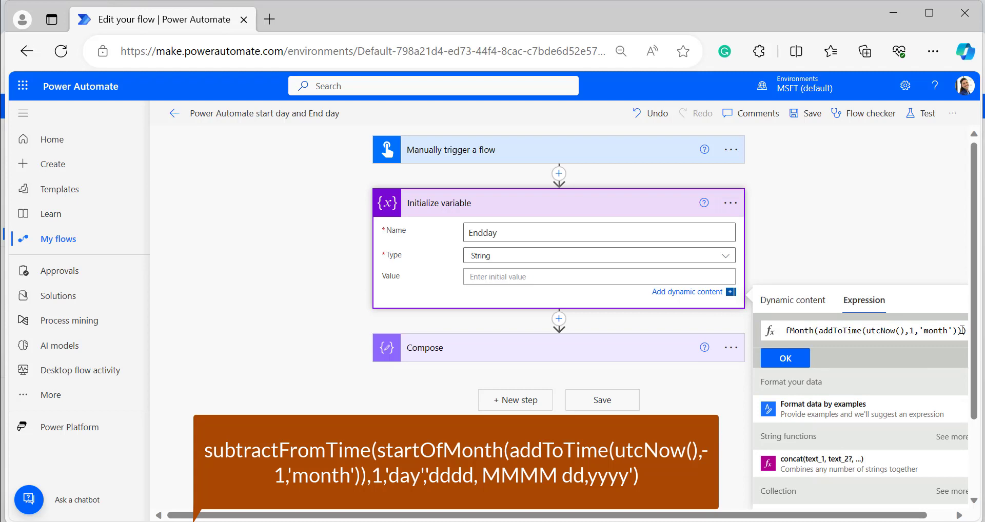
- Finish subtractFromTime with interval 1, unit 'day' and format 'dddd, MMMM dd,yyyy', and apply the expression as the variable's value
type(",")
type("1")
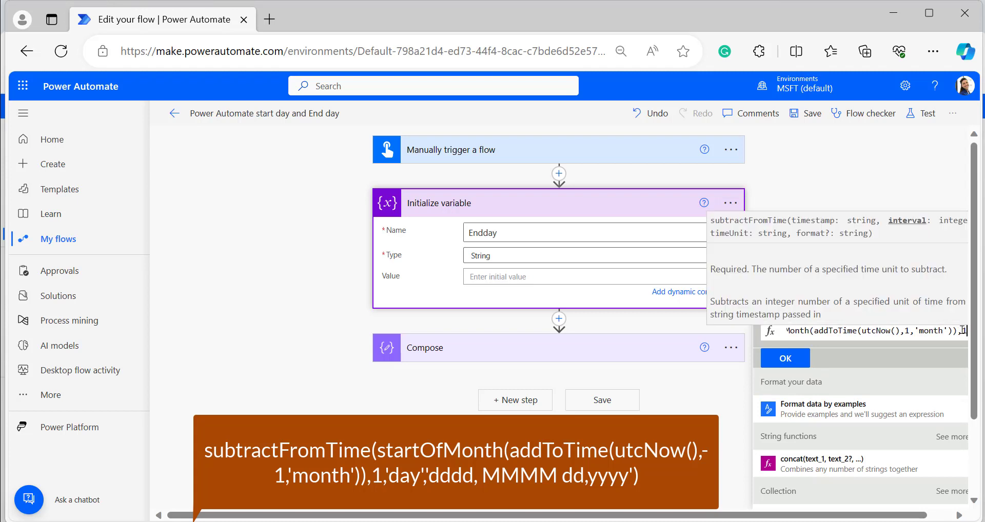
type(",'day',")
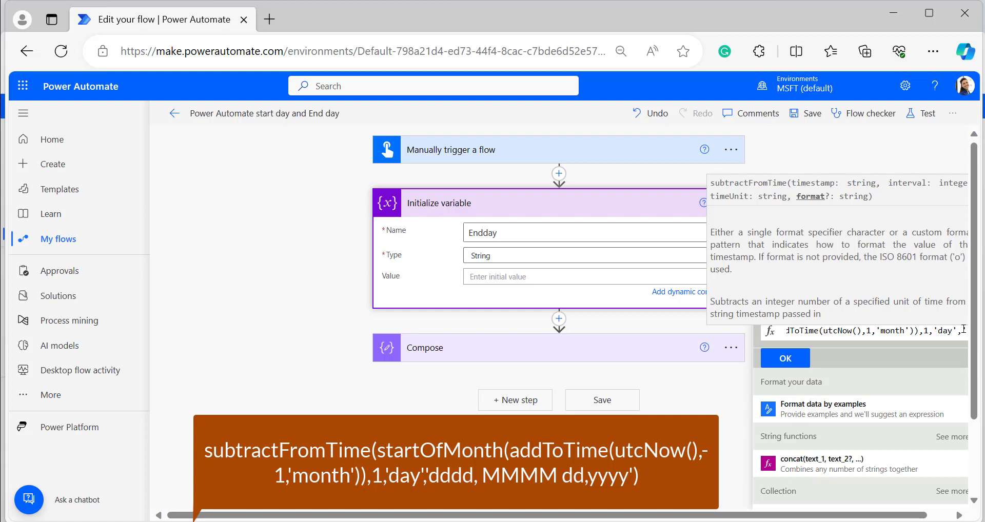
left_click(785, 358)
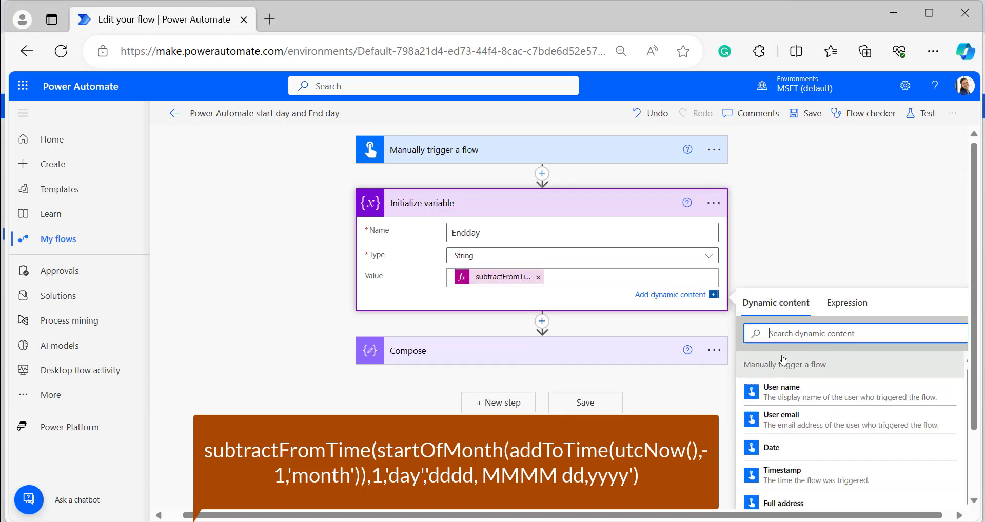
- Set the Compose action's input to the Endday variable
left_click(480, 348)
left_click(480, 365)
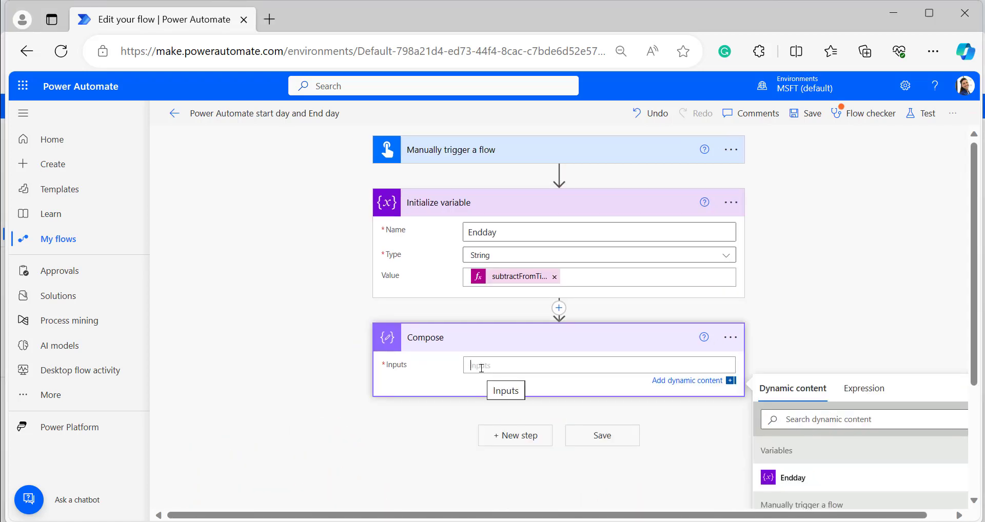
scroll(799, 423, "down", 1)
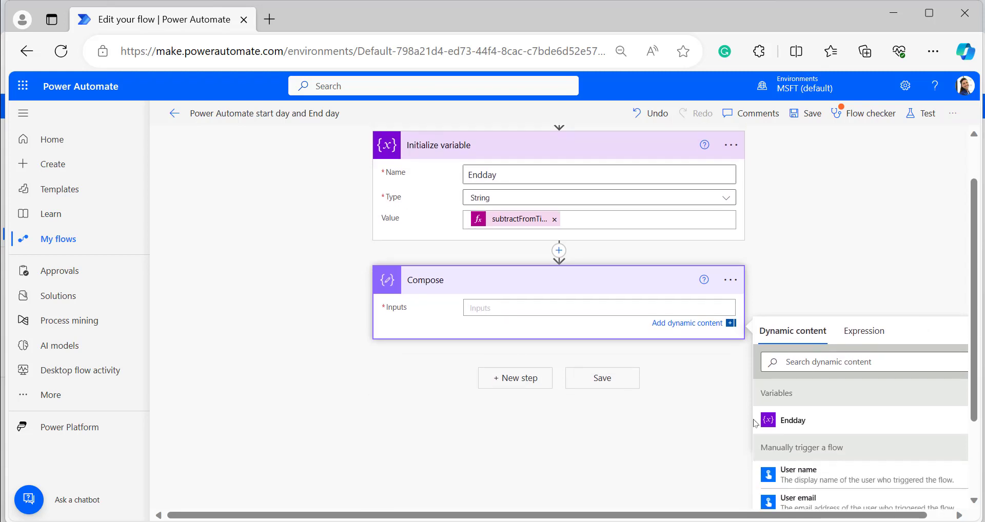
left_click(793, 421)
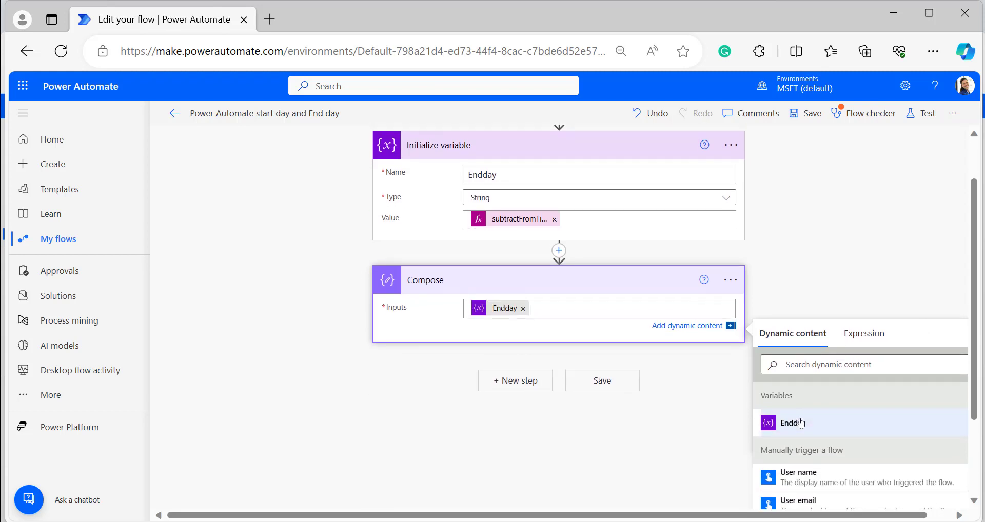
- Save and test the flow, and examine the Compose action's inputs and outputs in the run
left_click(806, 113)
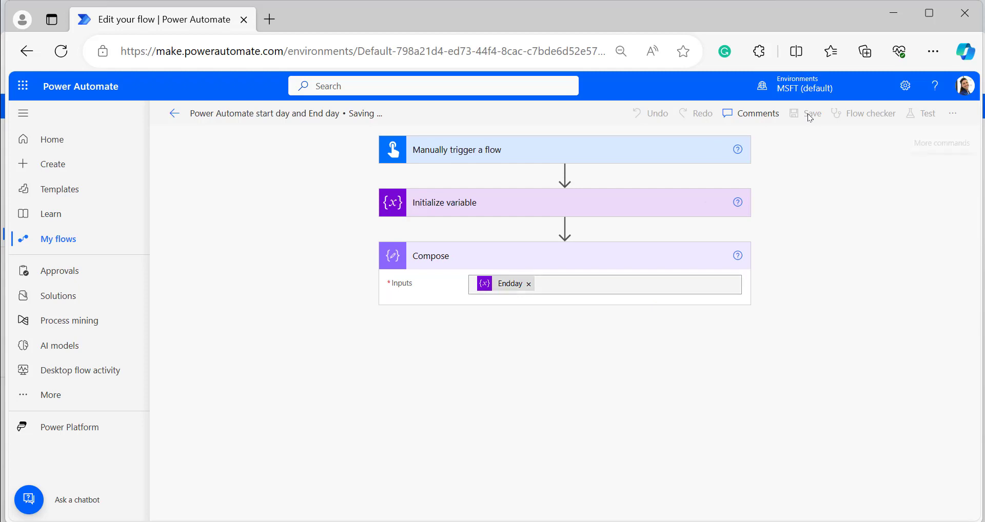
left_click(922, 114)
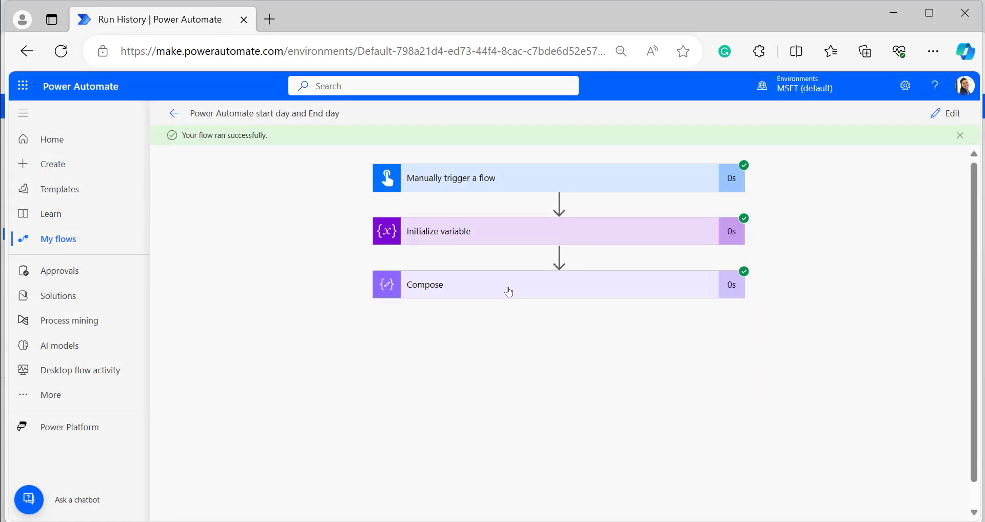
left_click(511, 292)
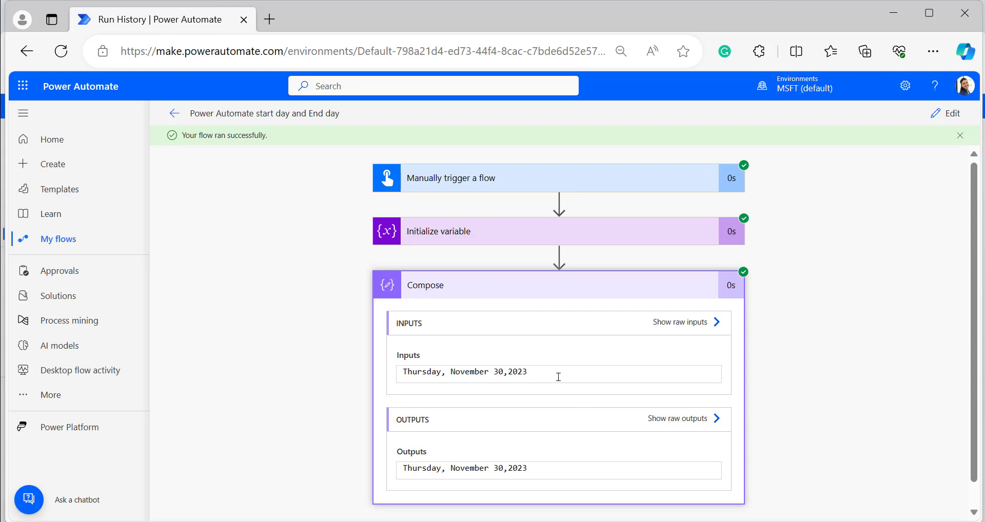
scroll(859, 380, "down", 1)
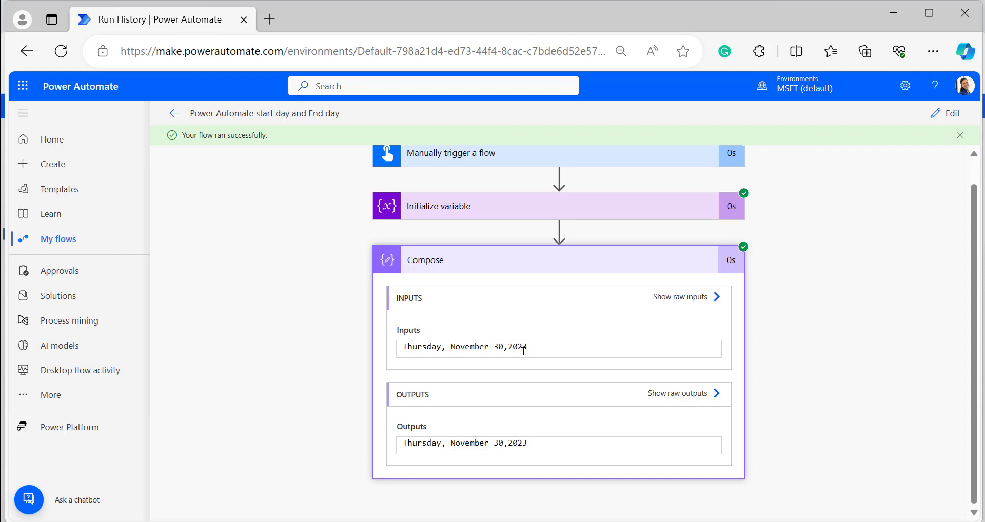
left_click(523, 260)
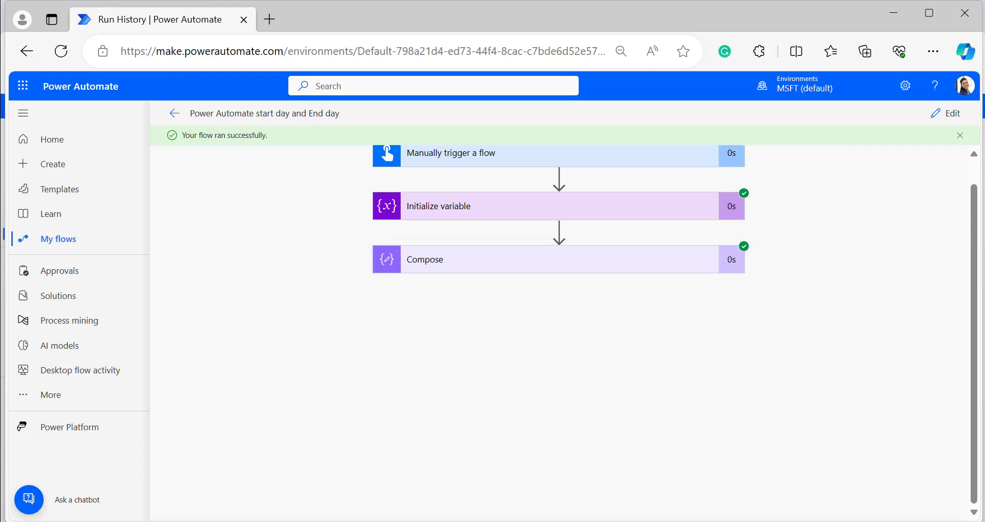